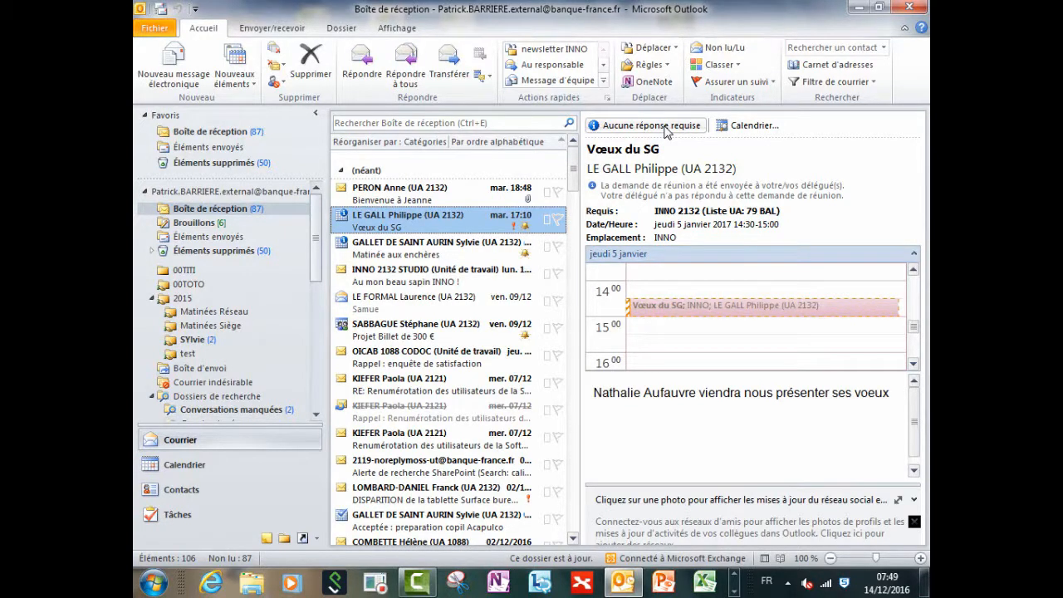
Step: Go to the Fichier tab's Informations page, where Réponses automatiques is shown
click(169, 30)
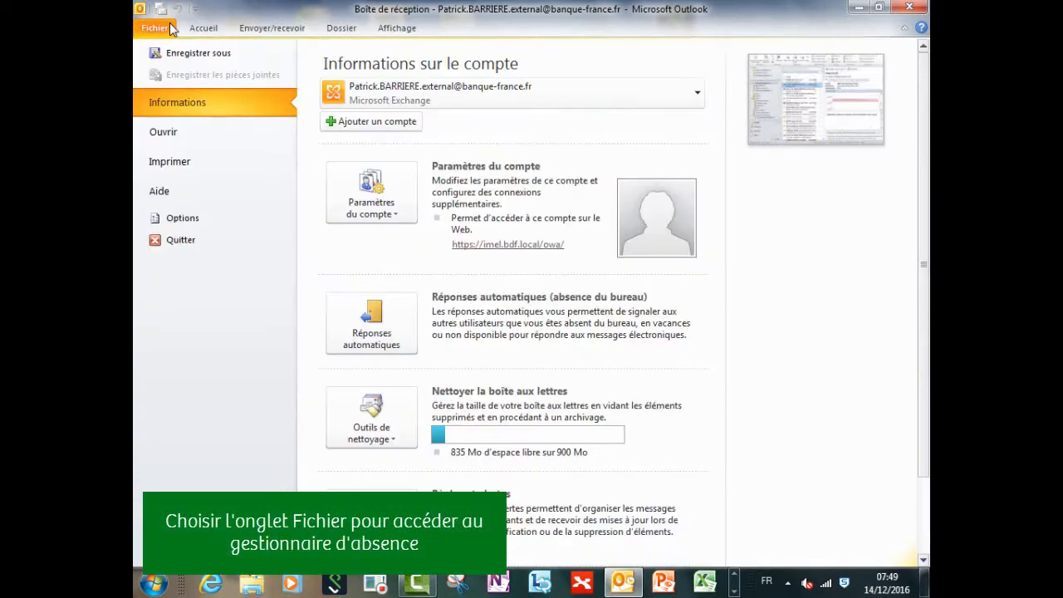
Step: Open Réponses automatiques and select 'Envoyer des réponses automatiques'
click(367, 344)
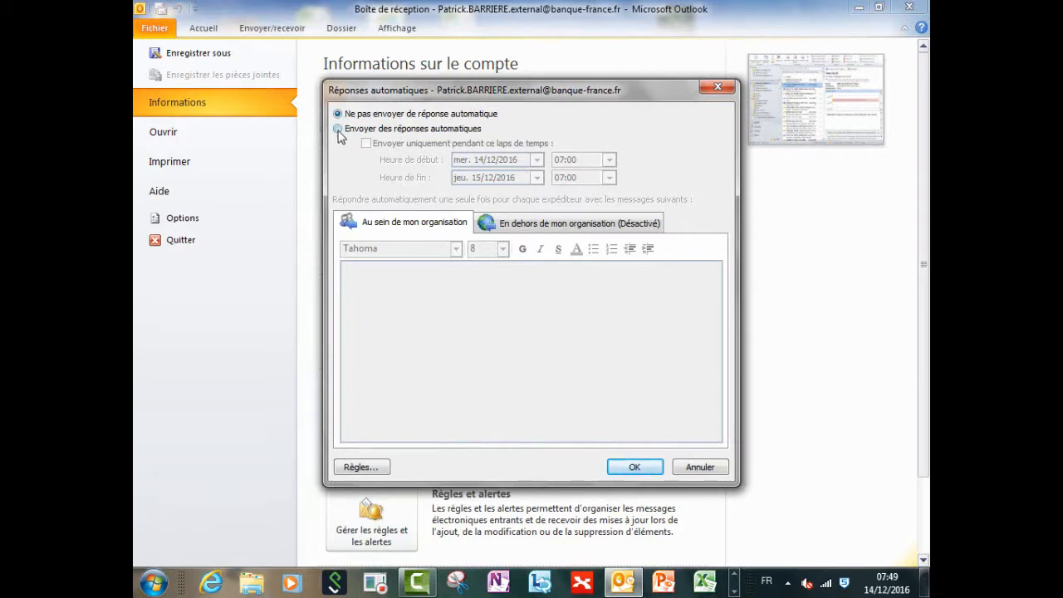
click(338, 129)
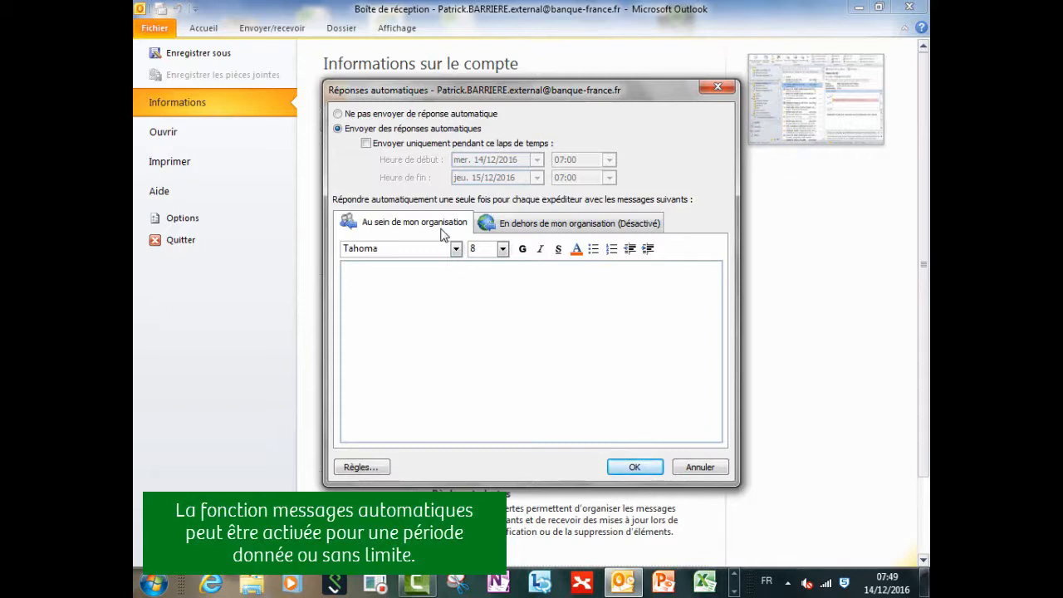
Step: Write the internal reply 'Je suis absent jusqu'au 3/1/17.' plus an emergency contact's name and phone number
click(524, 235)
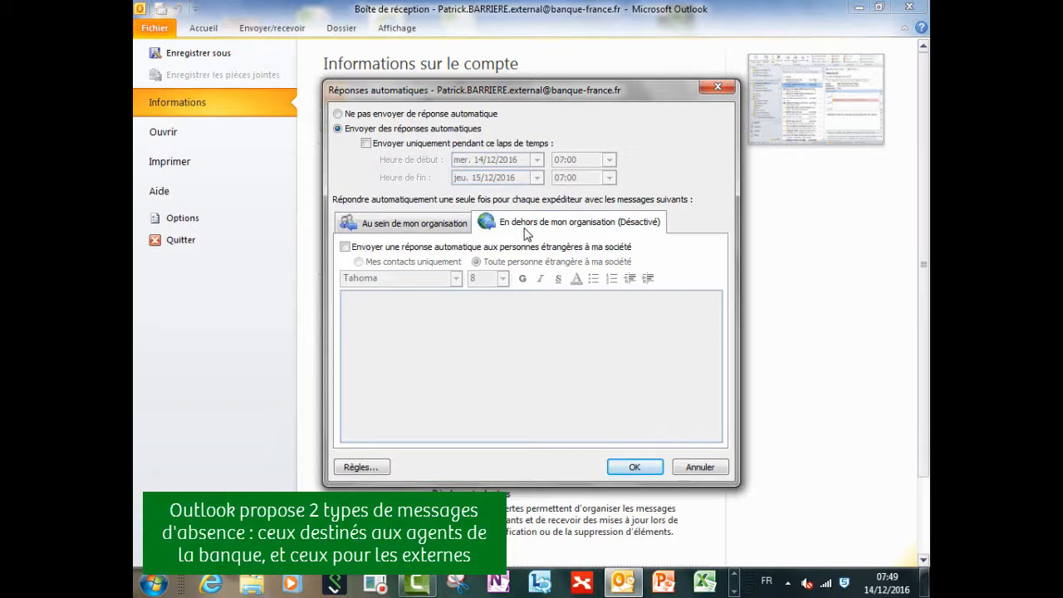
click(430, 229)
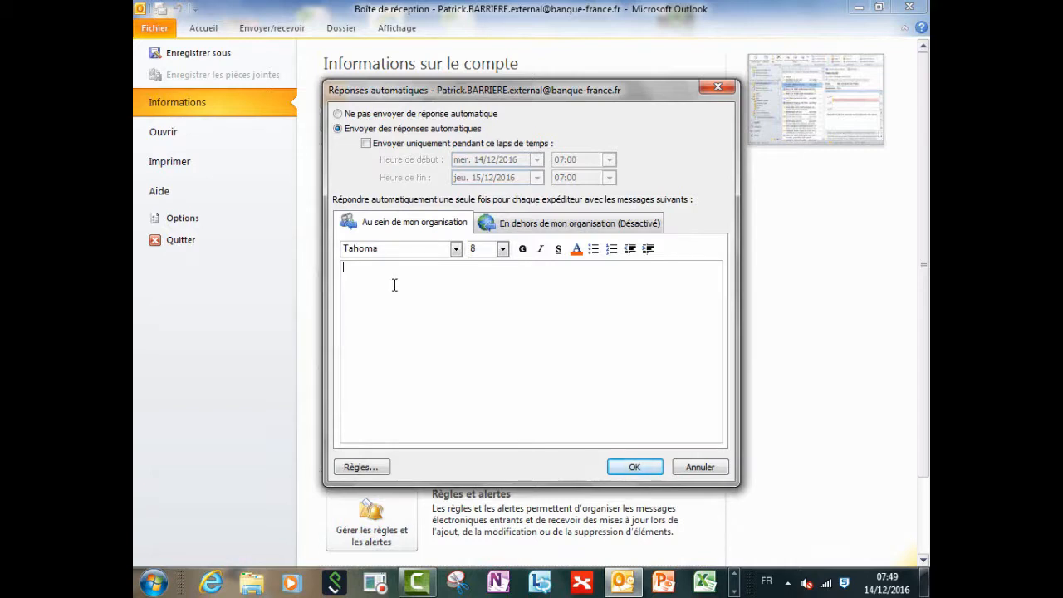
text(Jes)
key(BackSpace)
text(suis absent jusqu'au 3/1/17.)
key(Return)
text(En cas d)
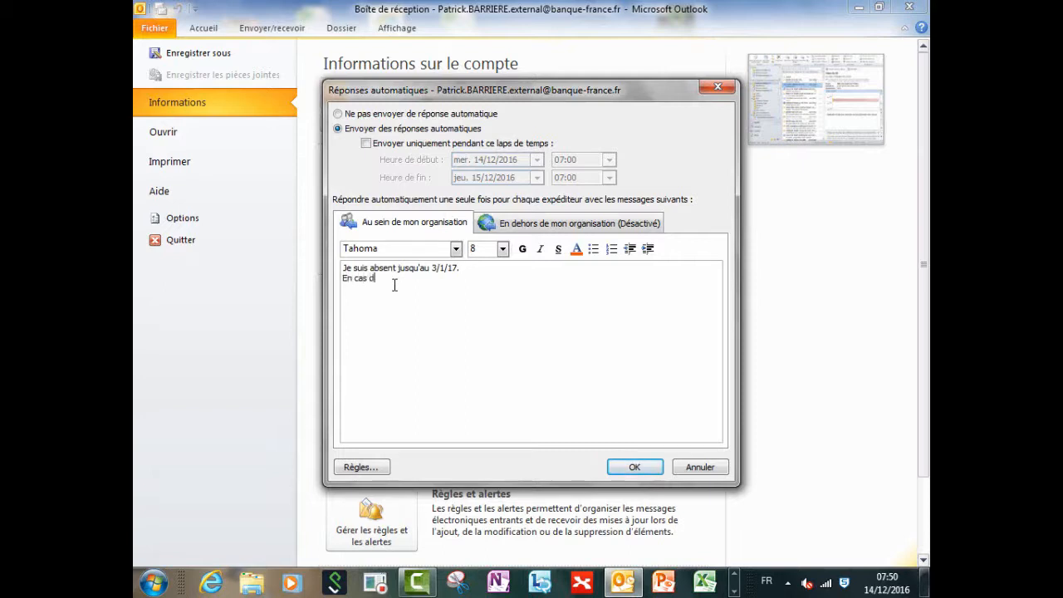
text('urgence)
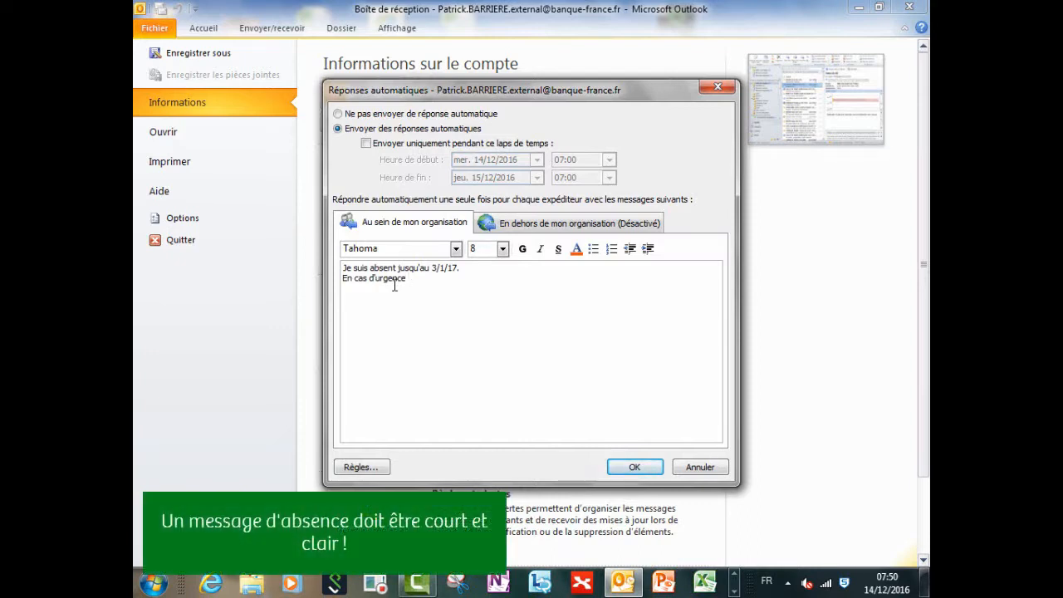
text( contacter Stephane au )
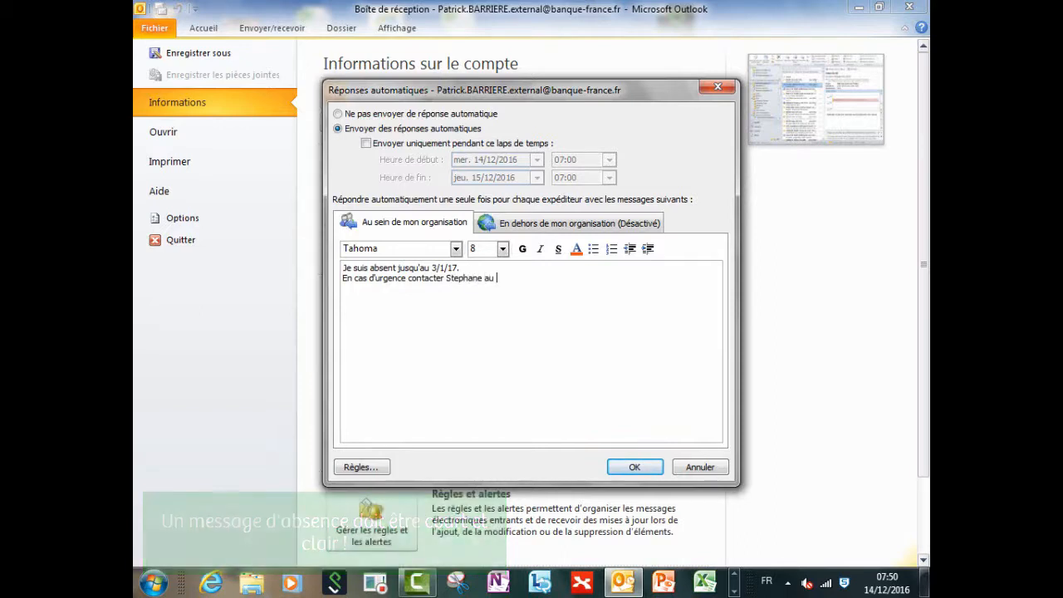
text(213 345)
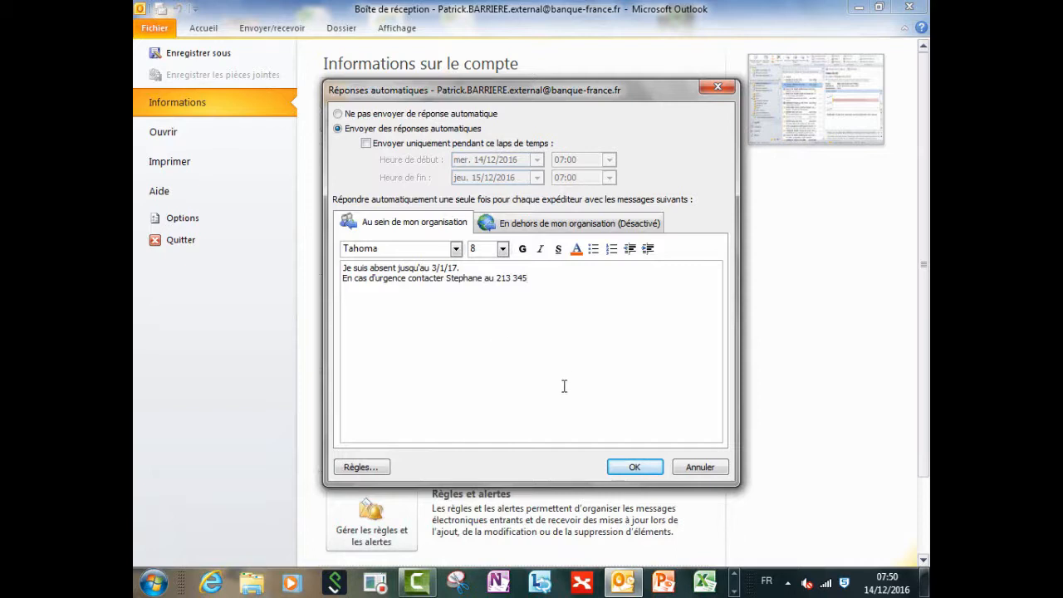
click(553, 226)
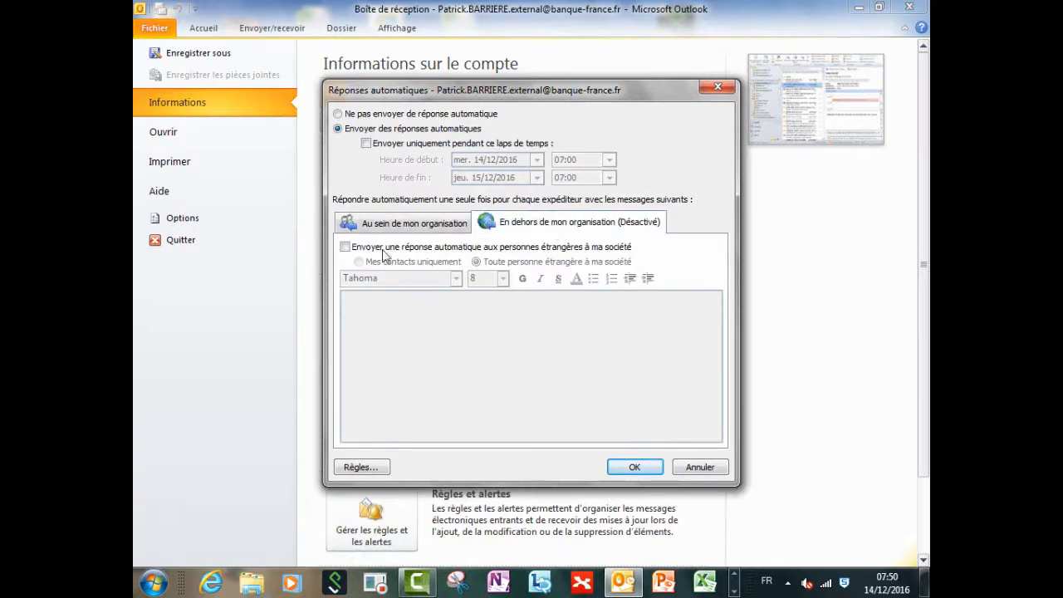
Step: Enable replies to anyone outside the organisation with the message 'Absent jusqu'au 3/1/17'
click(345, 248)
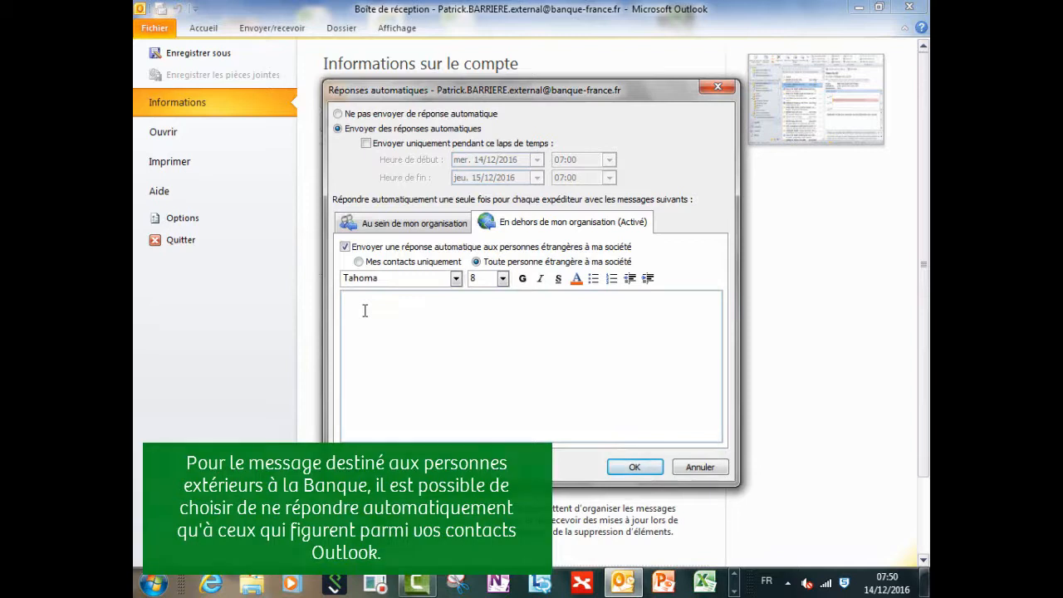
text(Absent h)
key(BackSpace)
text(j)
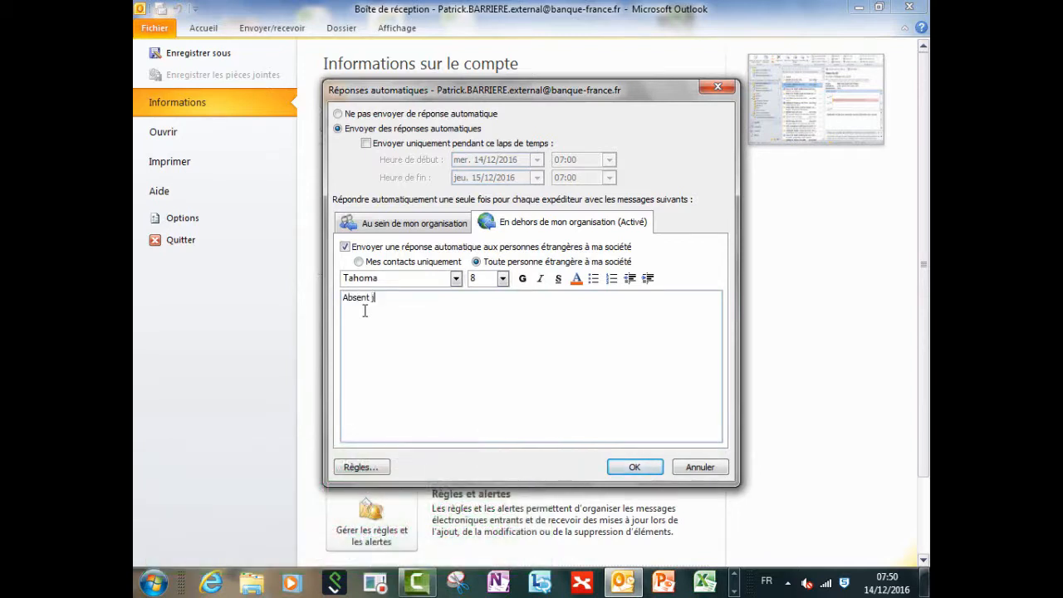
text(usqu'au 3/1/17)
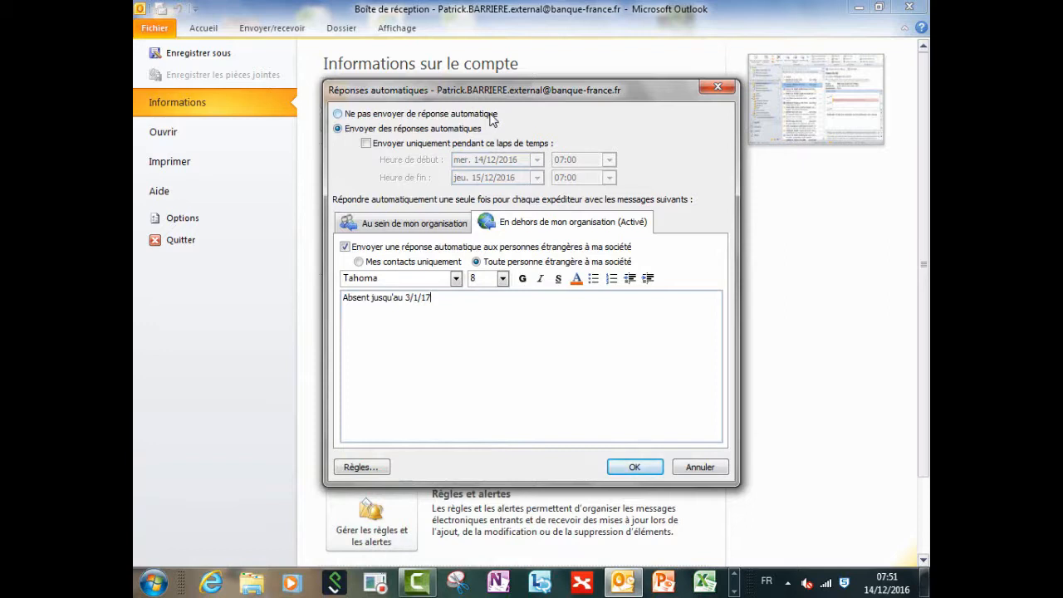
Step: Send replies only between 26/12/2016 and 03/01/2017, picking both dates from the calendars
click(367, 144)
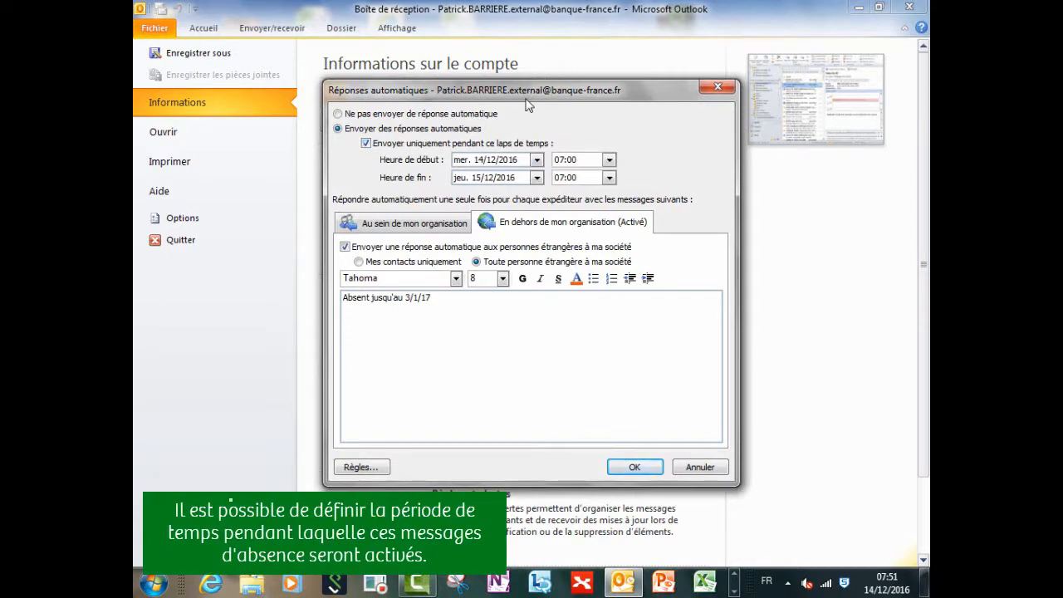
click(537, 160)
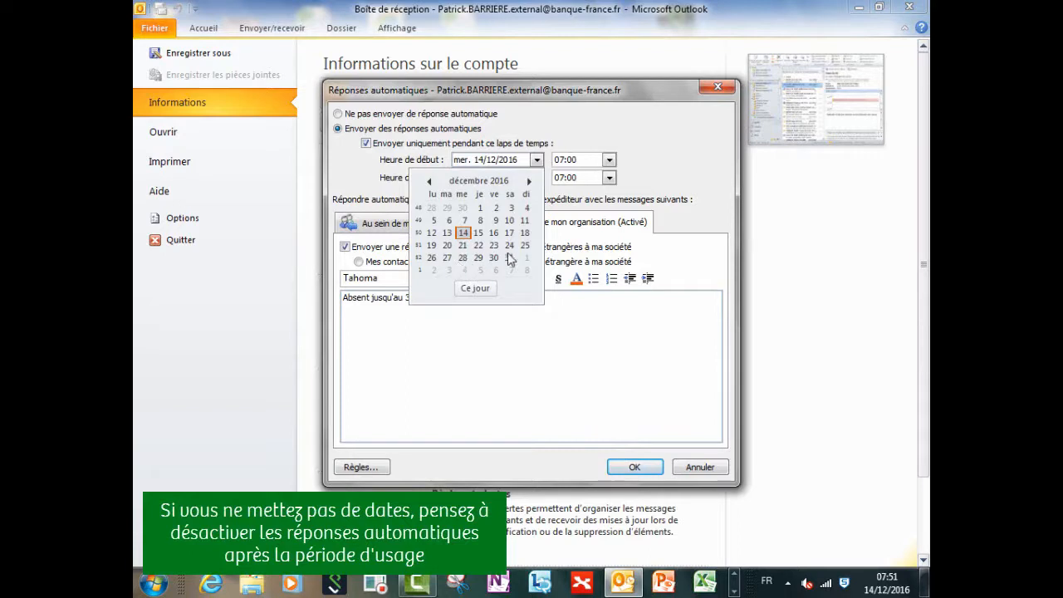
click(432, 259)
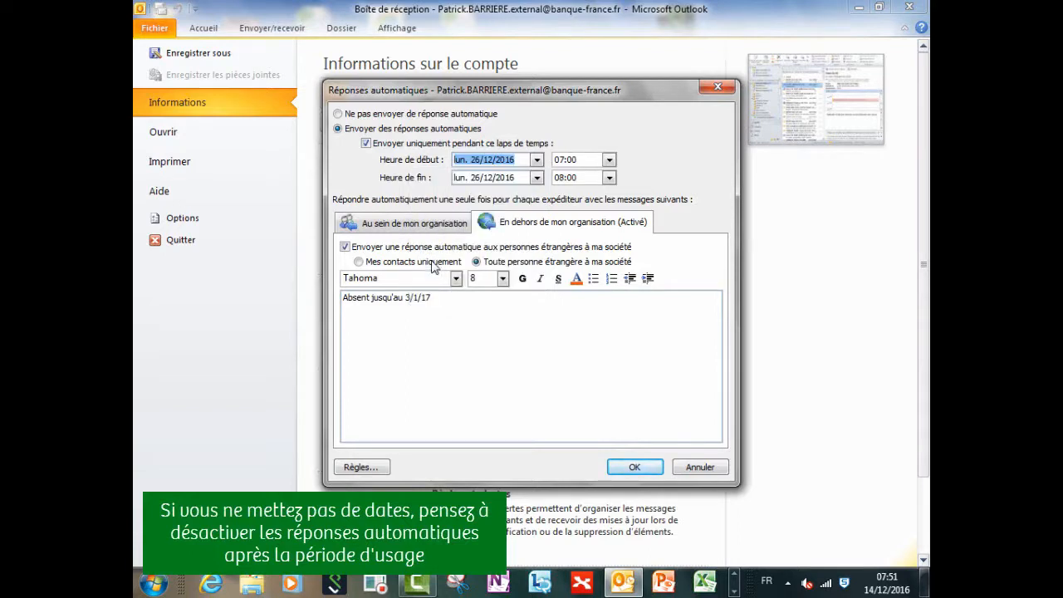
click(536, 178)
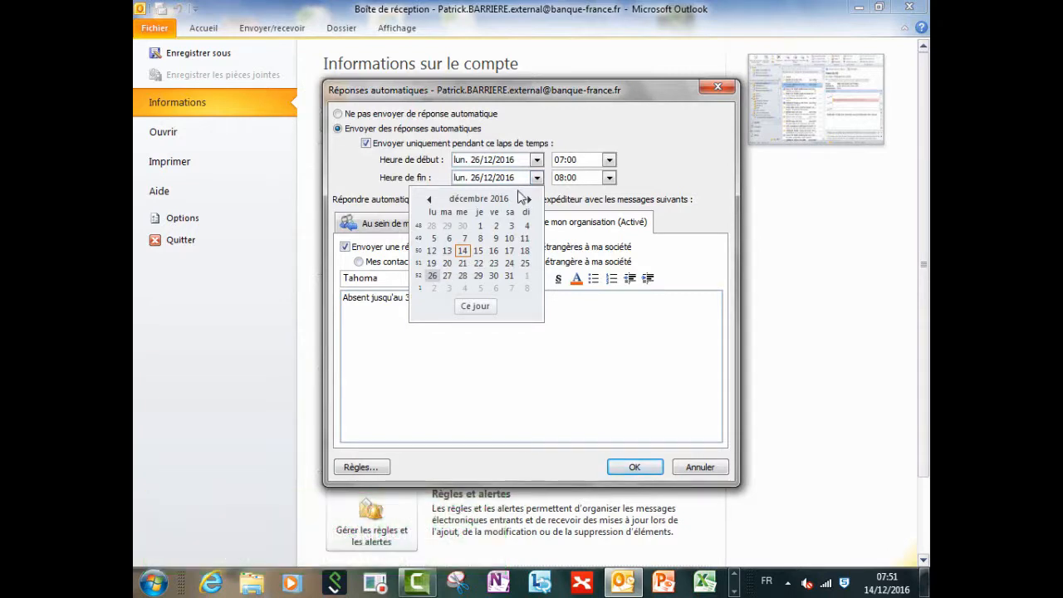
click(527, 200)
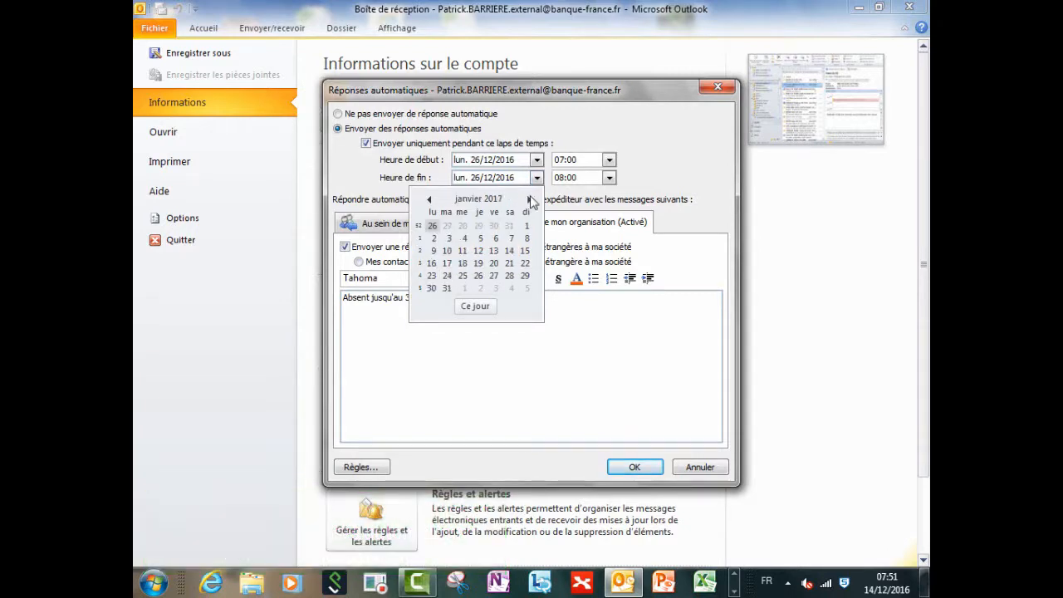
click(449, 239)
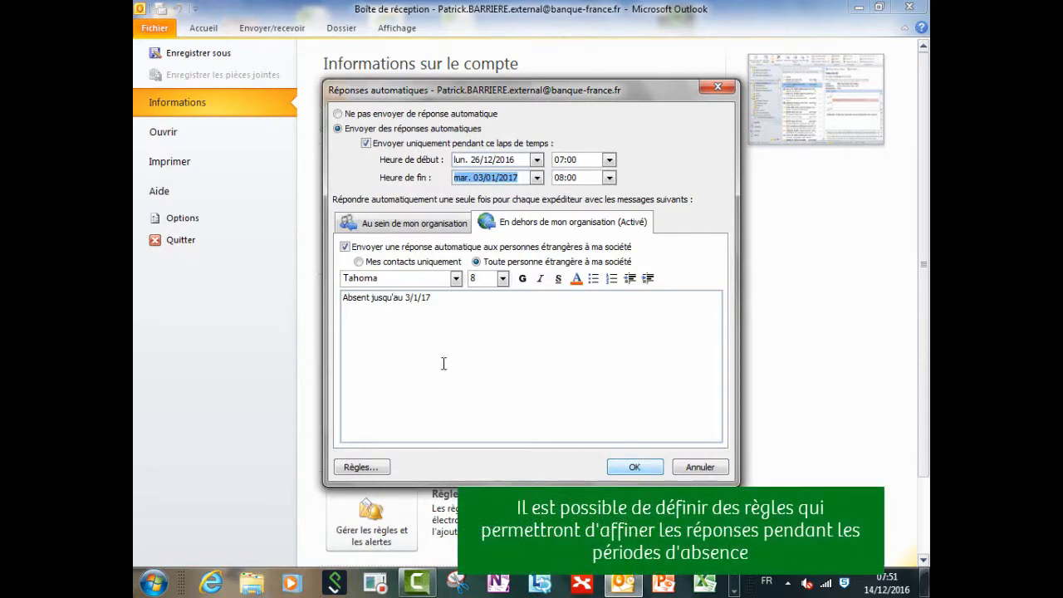
Step: Open Règles... and add a new rule in the Modifier la règle dialog
click(359, 468)
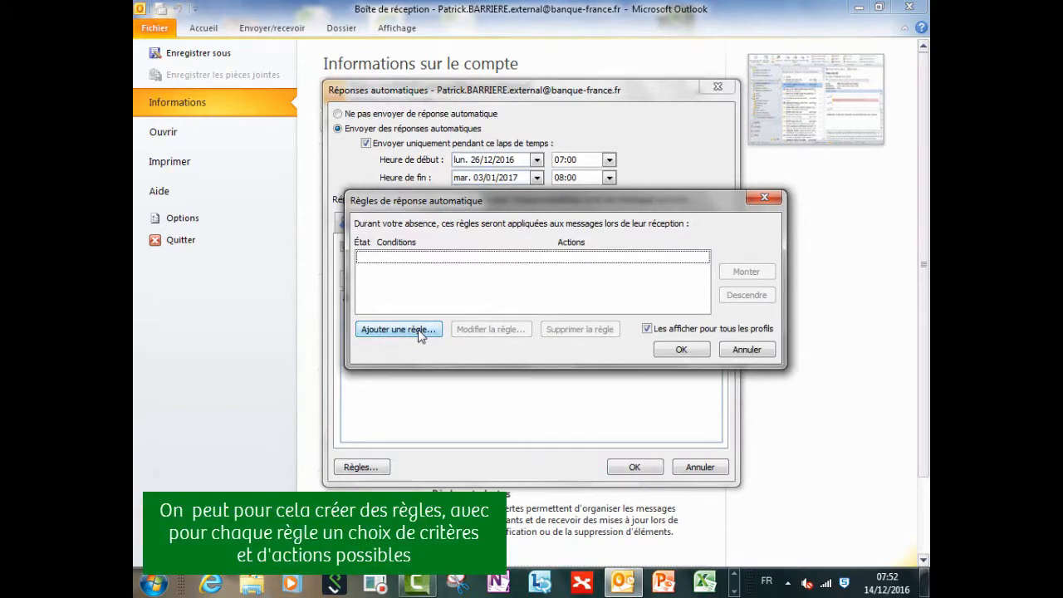
click(398, 330)
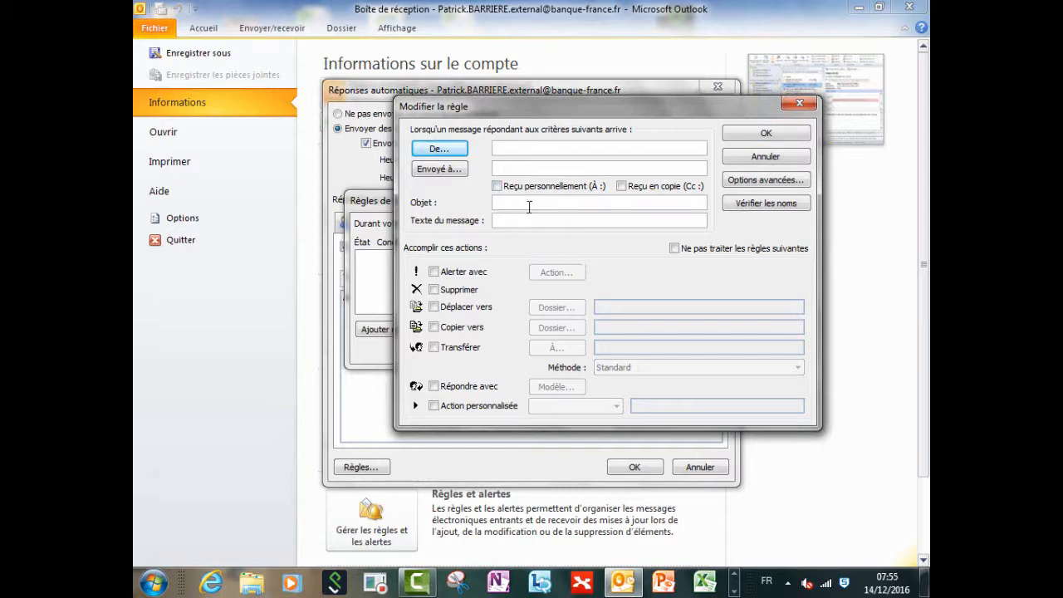
Step: Make the rule forward messages with 'matinées' in the subject to a colleague by surname
click(529, 203)
text(matinées)
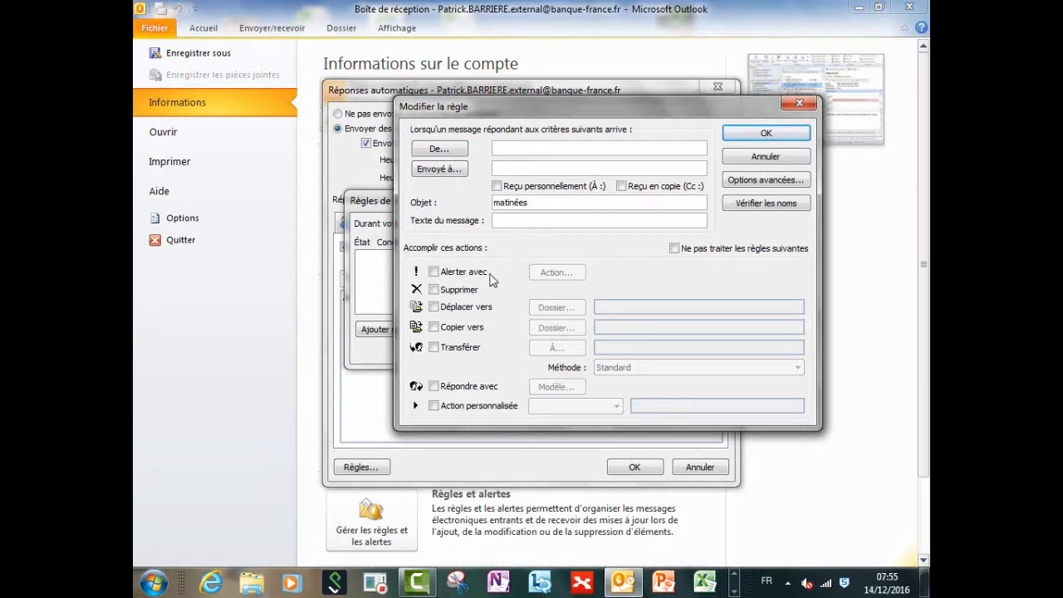
click(434, 349)
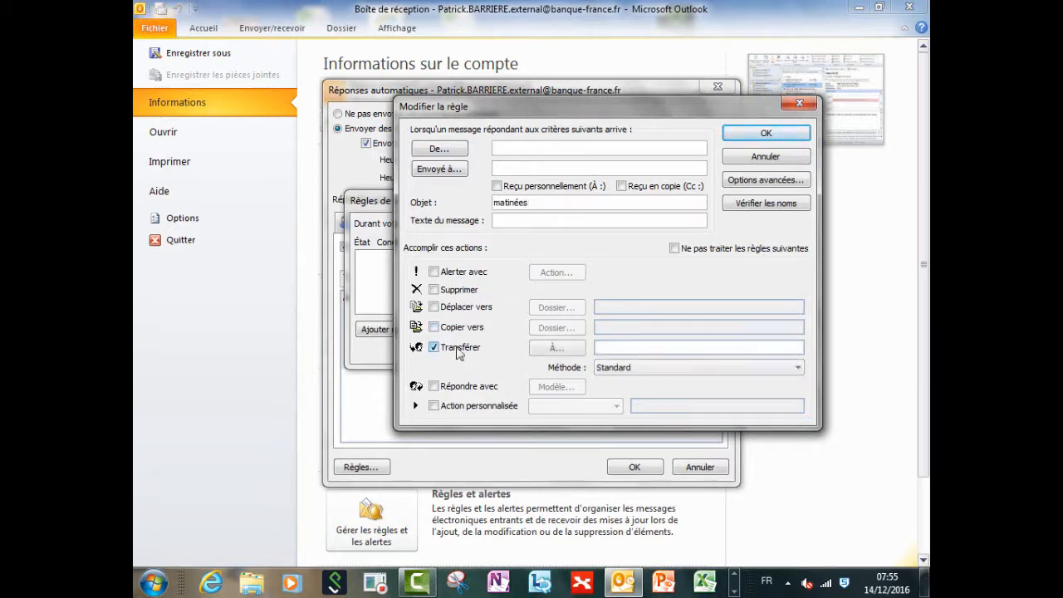
click(601, 350)
text(sabba)
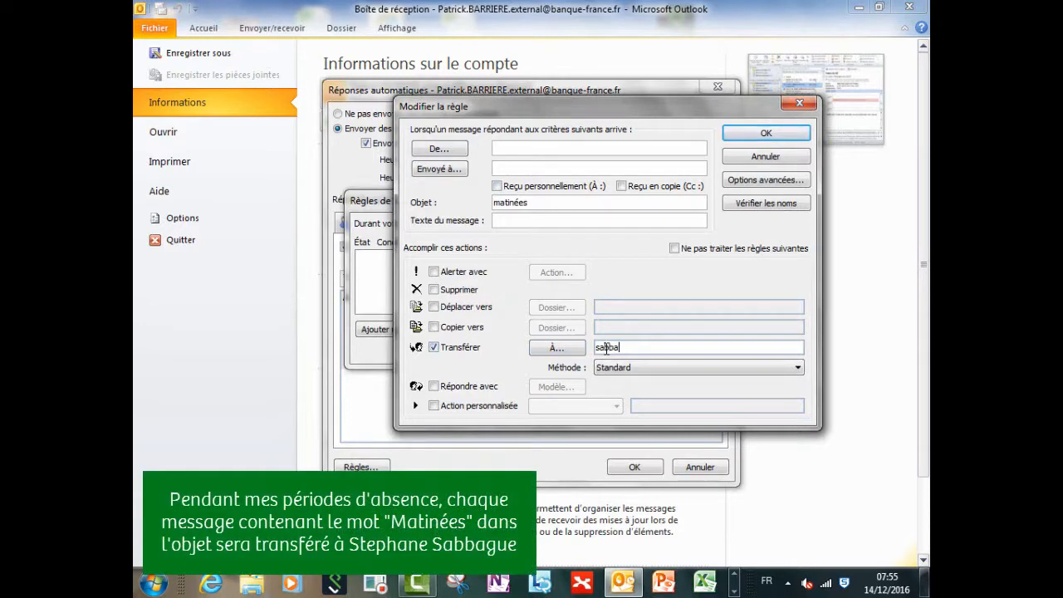
text(gue)
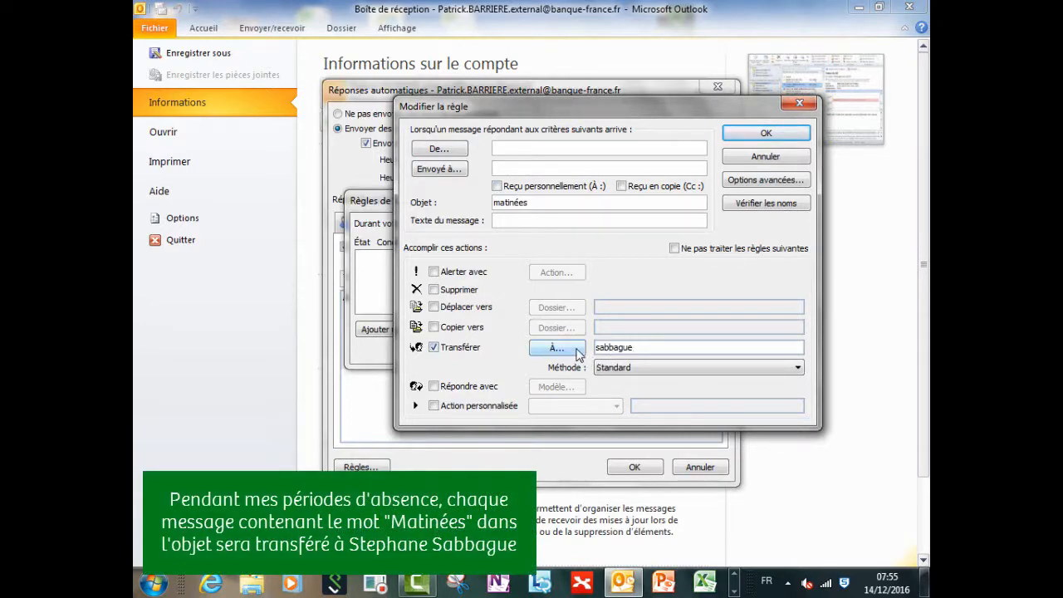
click(766, 134)
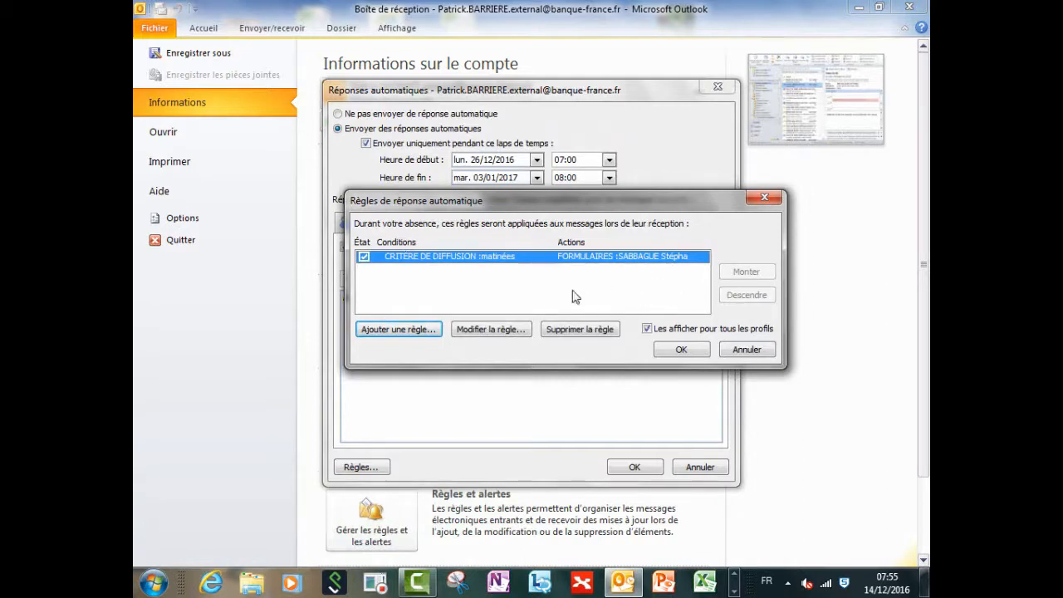
Step: Keep the rule, check both reply messages, save the automatic replies and return to the Inbox
click(680, 350)
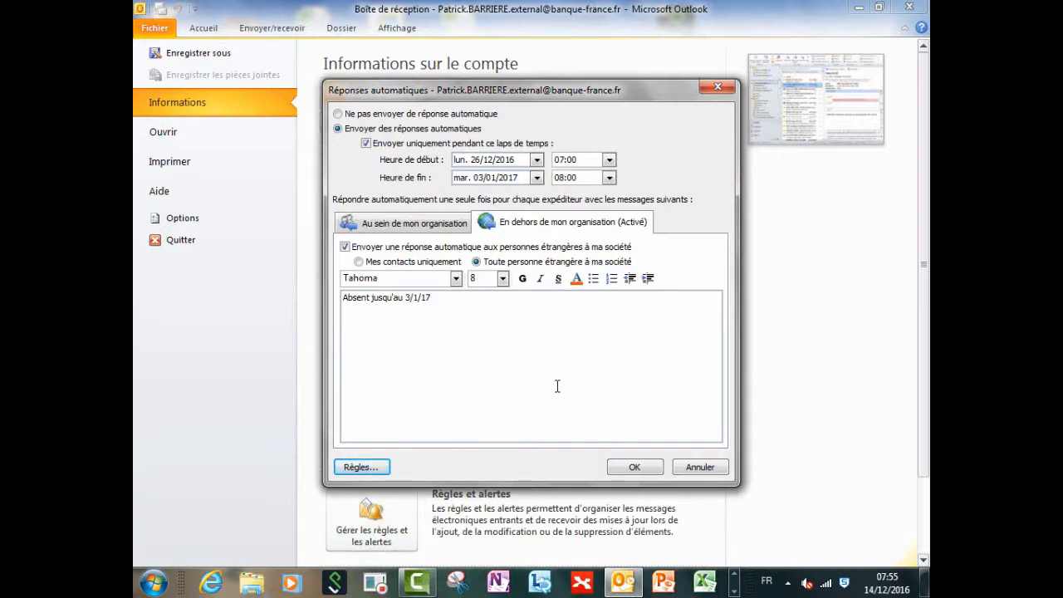
click(391, 234)
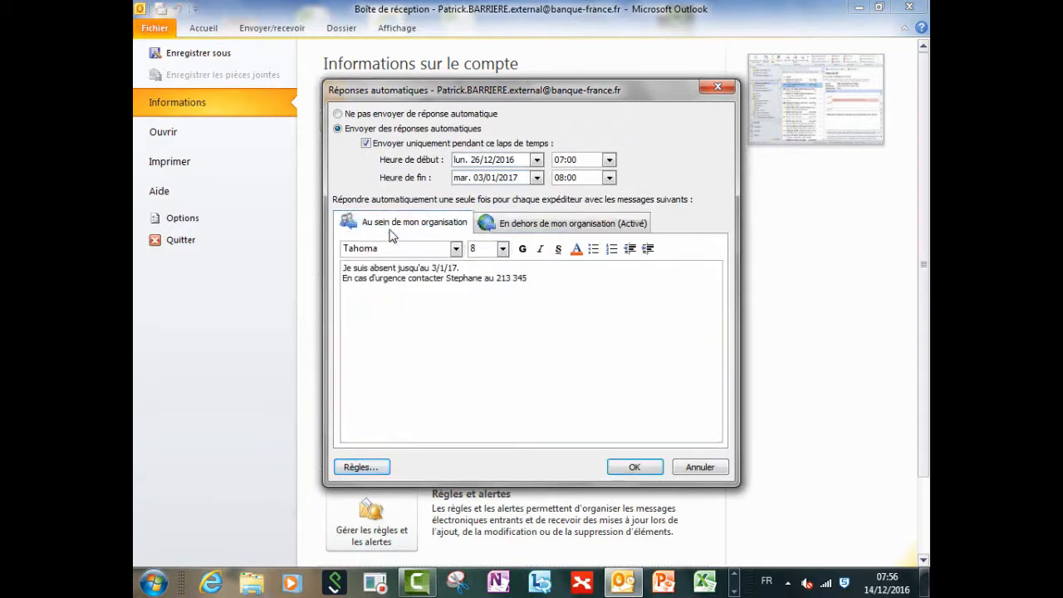
click(508, 230)
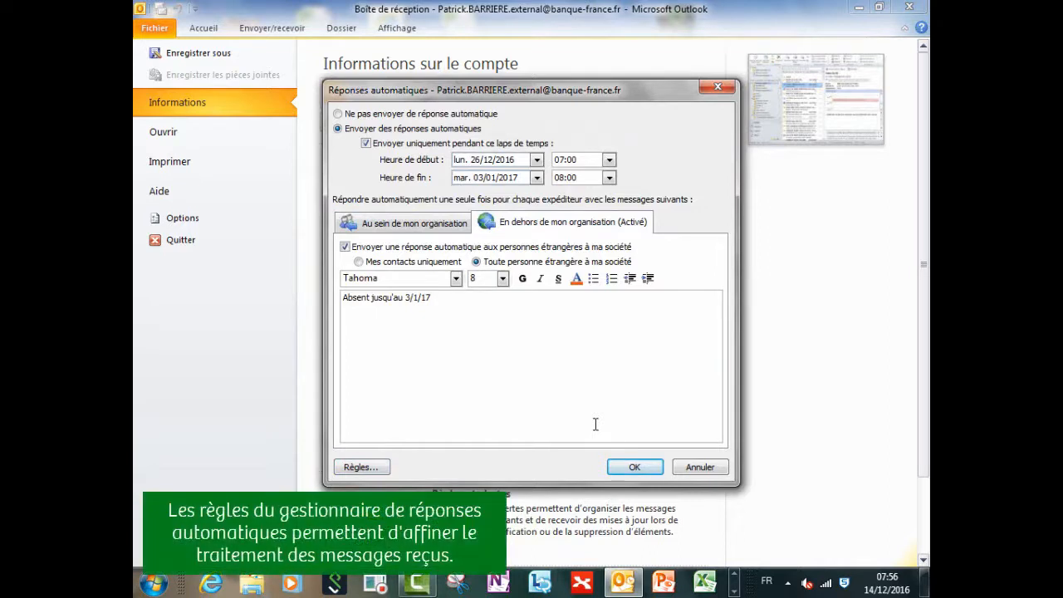
click(634, 468)
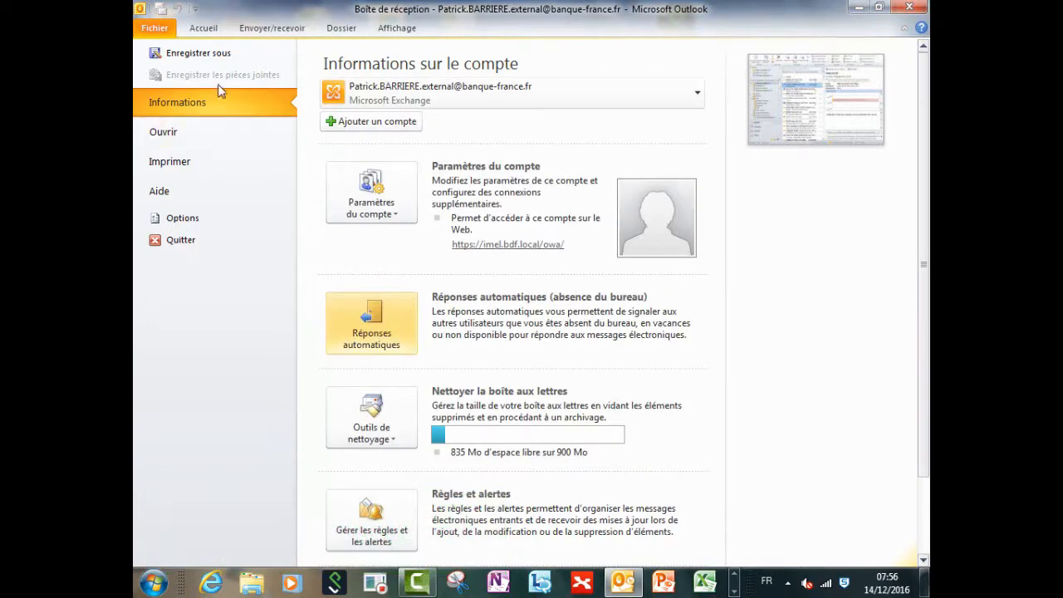
click(154, 34)
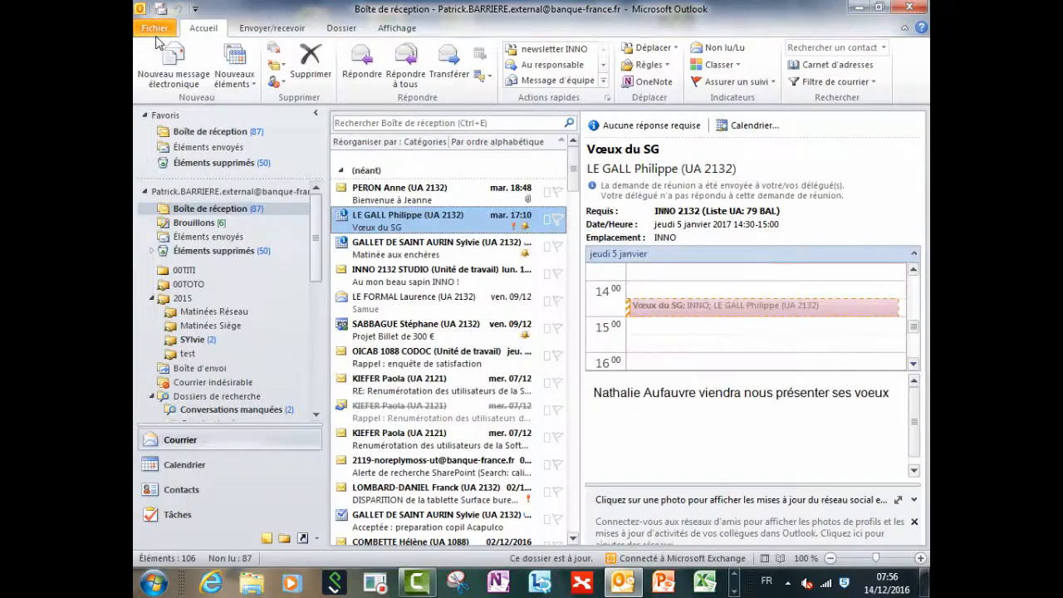